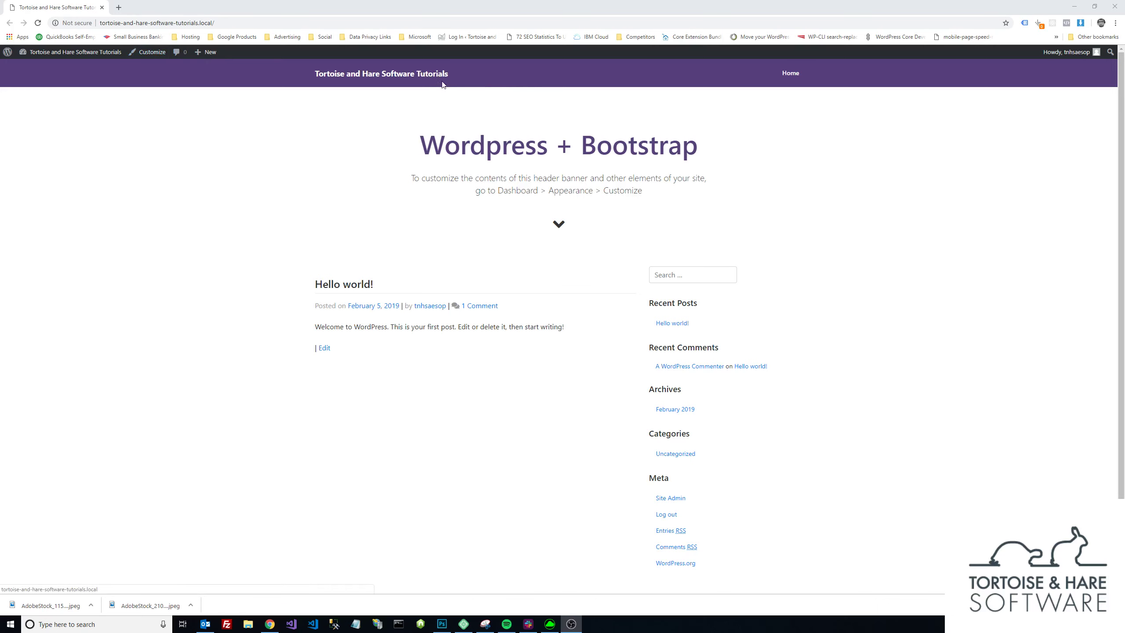
Go to the WordPress admin Dashboard from the site name in the toolbar.
{"action": "left_click", "coordinate": [64, 53]}
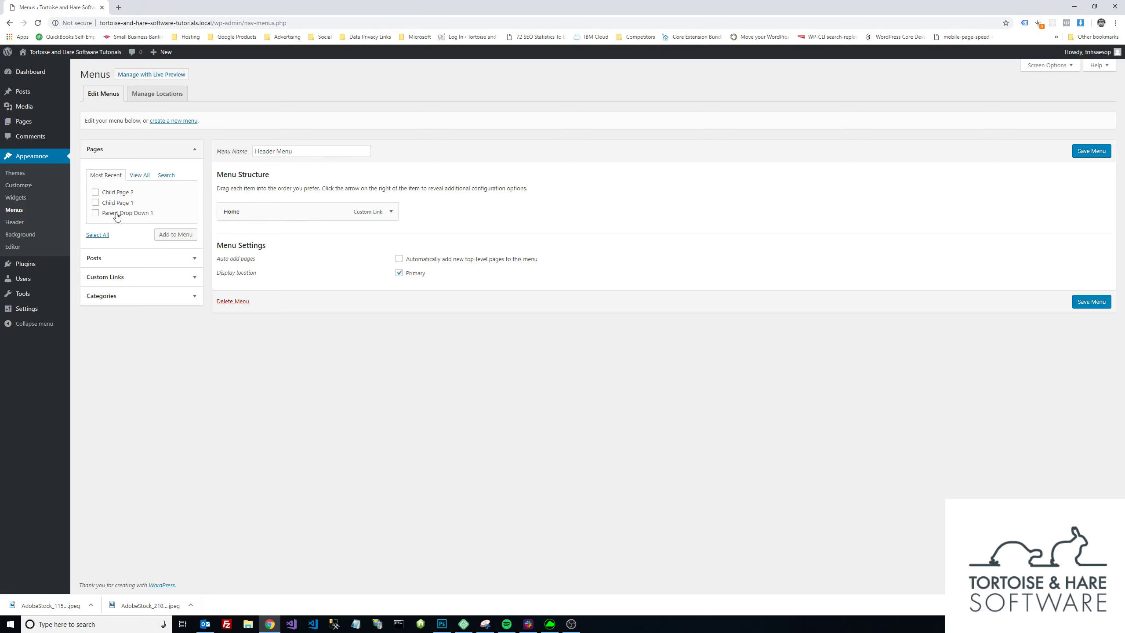
Add Parent Drop Down 1, Child Page 1 and Child Page 2 to the Header Menu and save.
{"action": "left_click", "coordinate": [95, 212]}
{"action": "left_click", "coordinate": [95, 202]}
{"action": "left_click", "coordinate": [179, 236]}
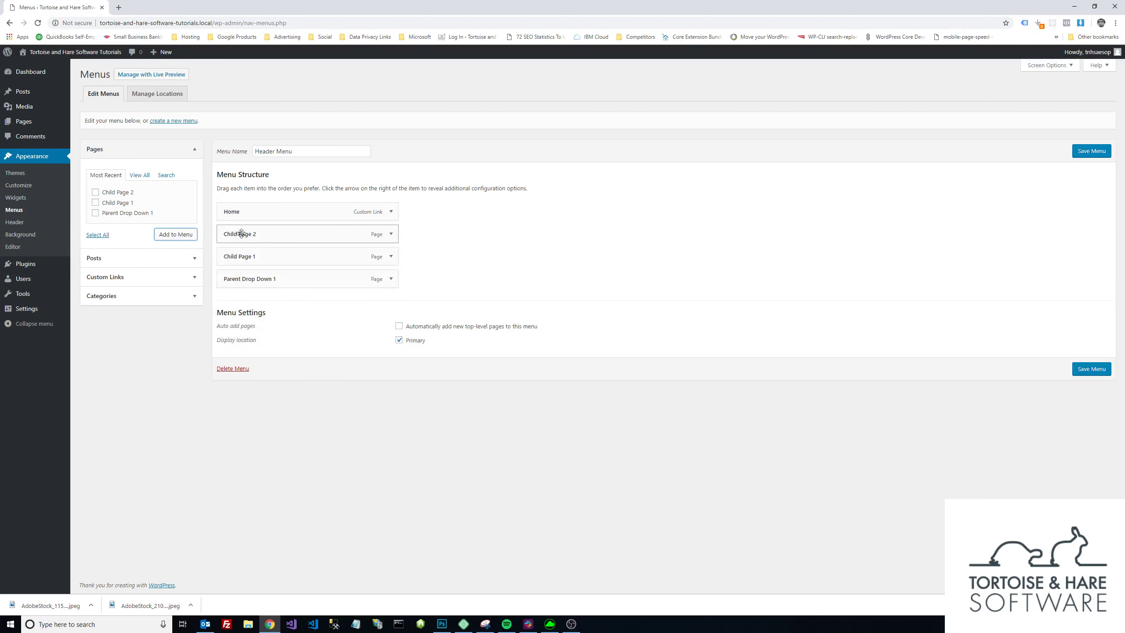
{"action": "left_click_drag", "start_coordinate": [294, 233], "coordinate": [292, 240]}
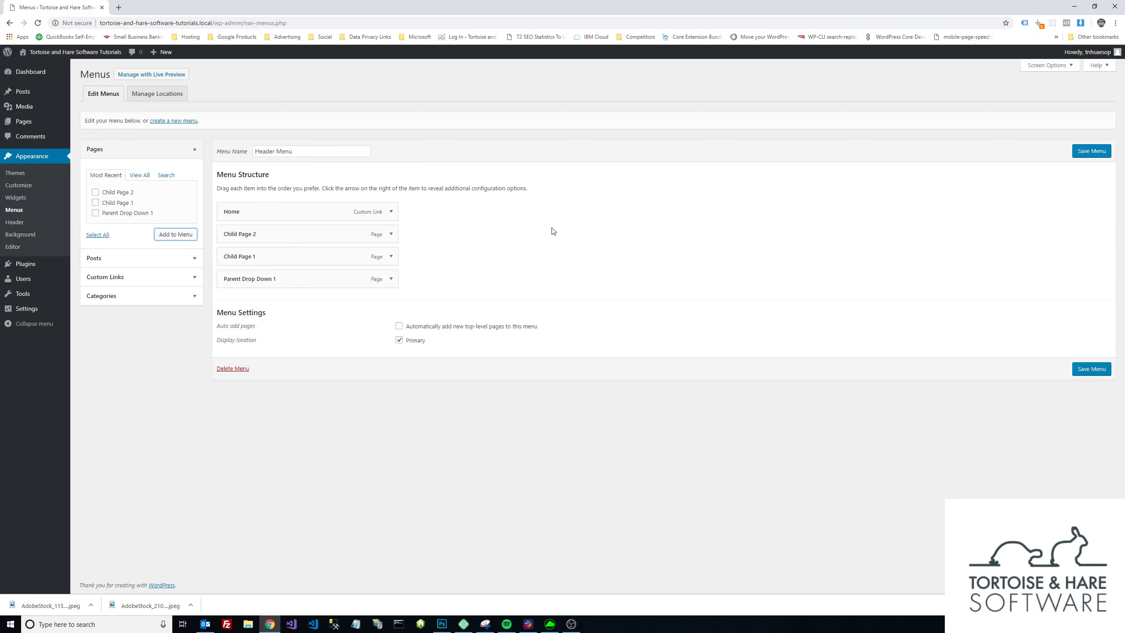
{"action": "left_click", "coordinate": [1091, 152]}
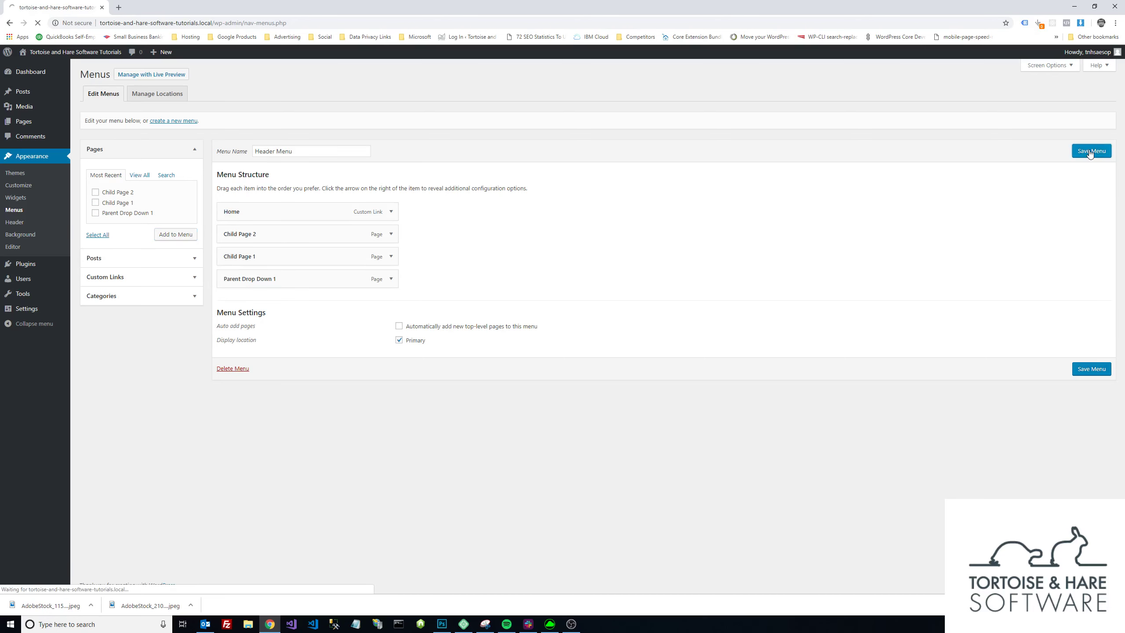
{"action": "mouse_move", "coordinate": [76, 52]}
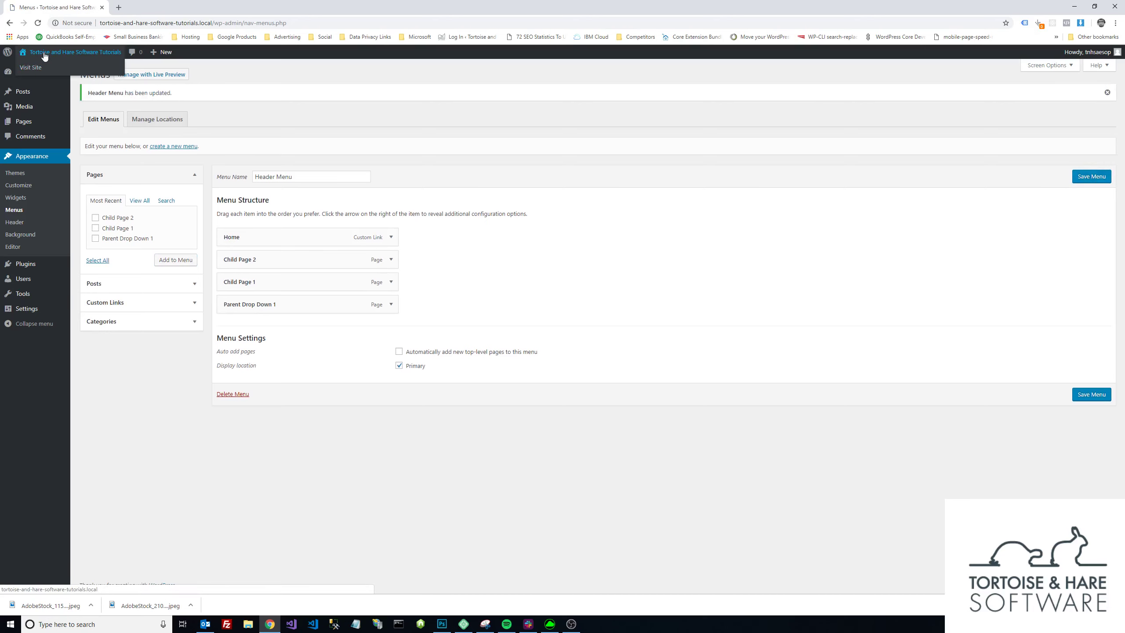
View the live site's front page from the site name menu.
{"action": "left_click", "coordinate": [46, 56]}
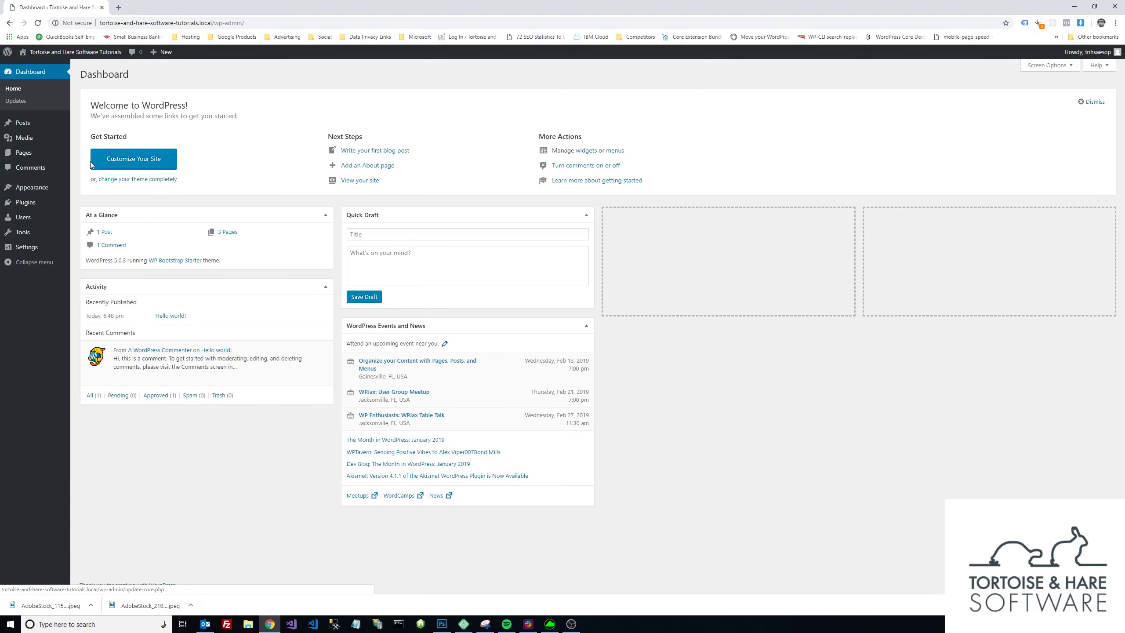
{"action": "mouse_move", "coordinate": [32, 187]}
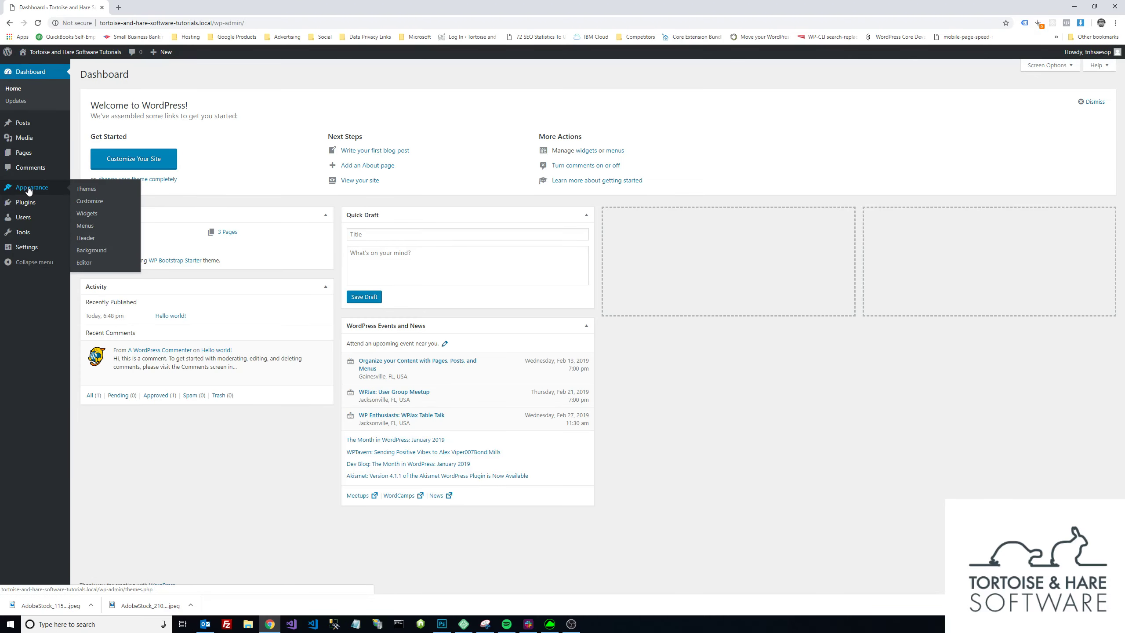
In Menus, drag Child Page 1 and Child Page 2 in as sub items of Parent Drop Down 1.
{"action": "left_click", "coordinate": [86, 228]}
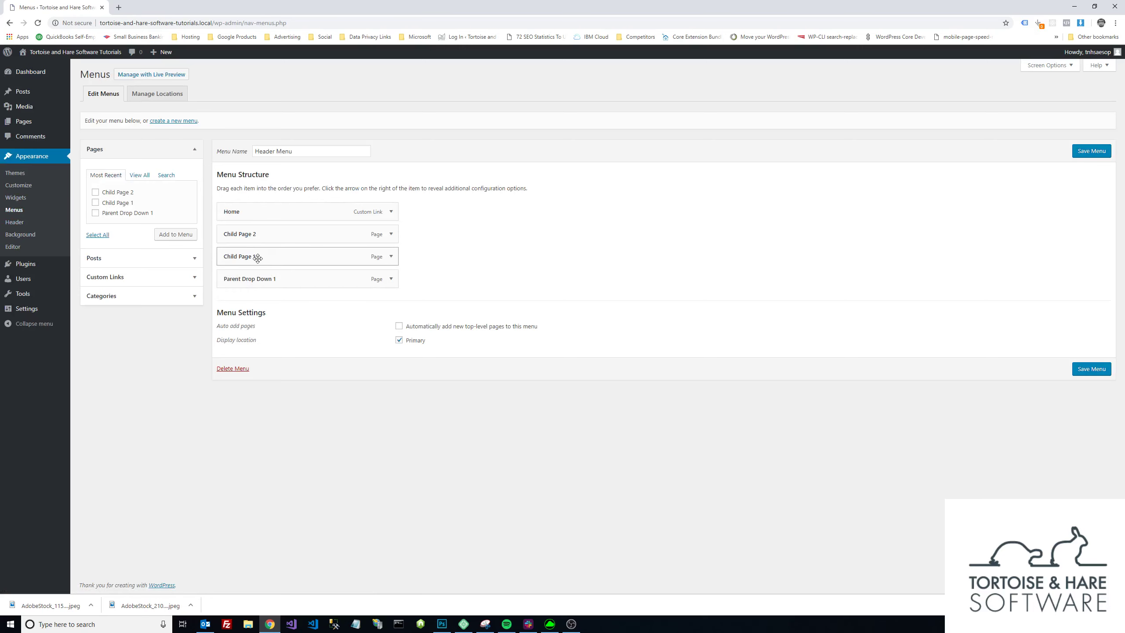
{"action": "left_click_drag", "start_coordinate": [258, 257], "coordinate": [274, 271]}
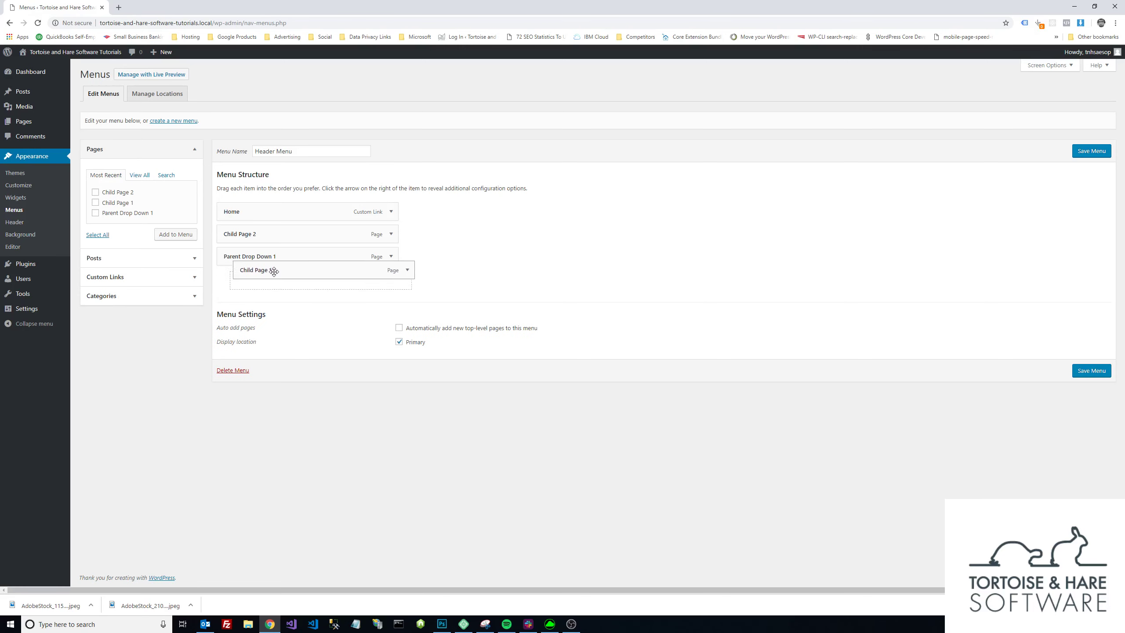
{"action": "mouse_move", "coordinate": [273, 271]}
{"action": "left_mouse_down"}
{"action": "mouse_move", "coordinate": [332, 282]}
{"action": "mouse_move", "coordinate": [278, 280]}
{"action": "left_mouse_up"}
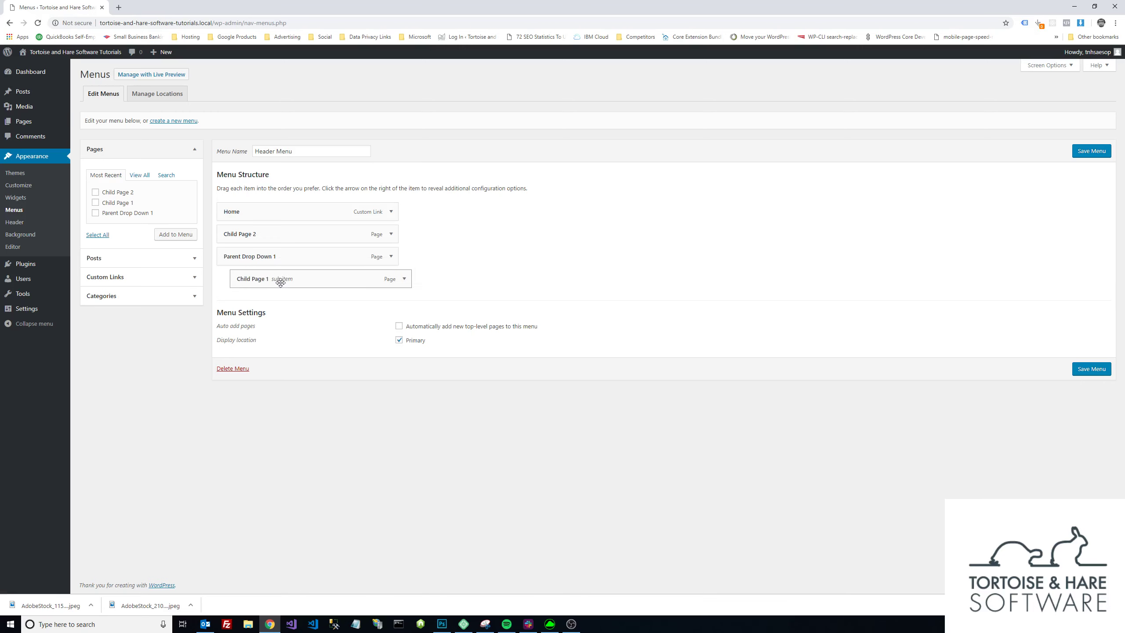
{"action": "left_click_drag", "start_coordinate": [255, 234], "coordinate": [270, 279]}
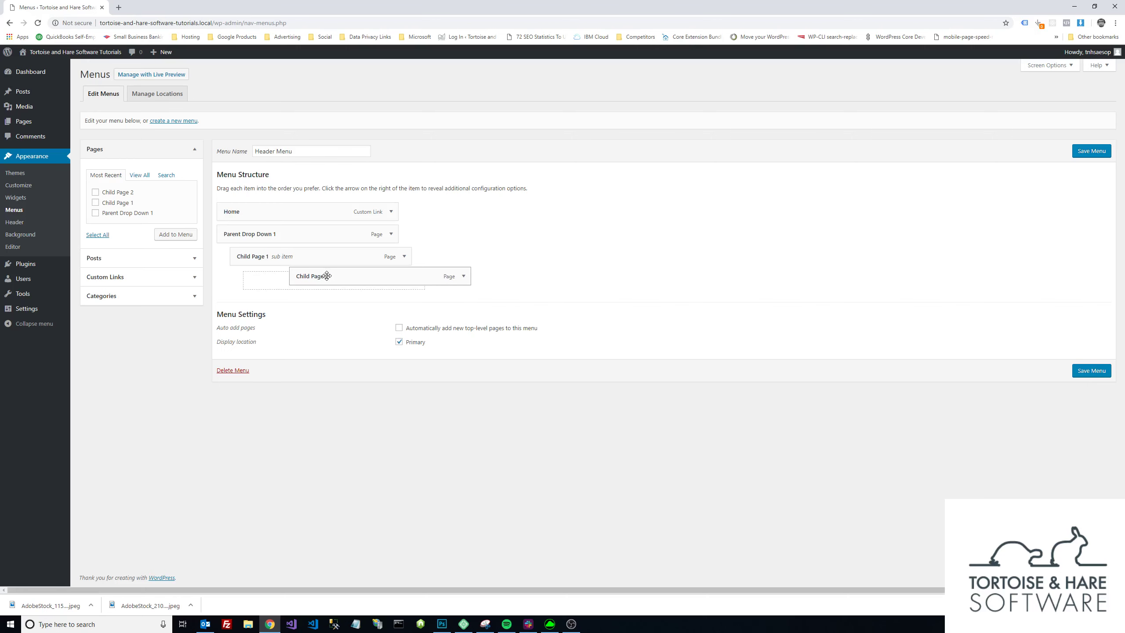
{"action": "mouse_move", "coordinate": [269, 279]}
{"action": "left_mouse_down"}
{"action": "mouse_move", "coordinate": [306, 284]}
{"action": "mouse_move", "coordinate": [292, 265]}
{"action": "mouse_move", "coordinate": [253, 279]}
{"action": "left_mouse_up"}
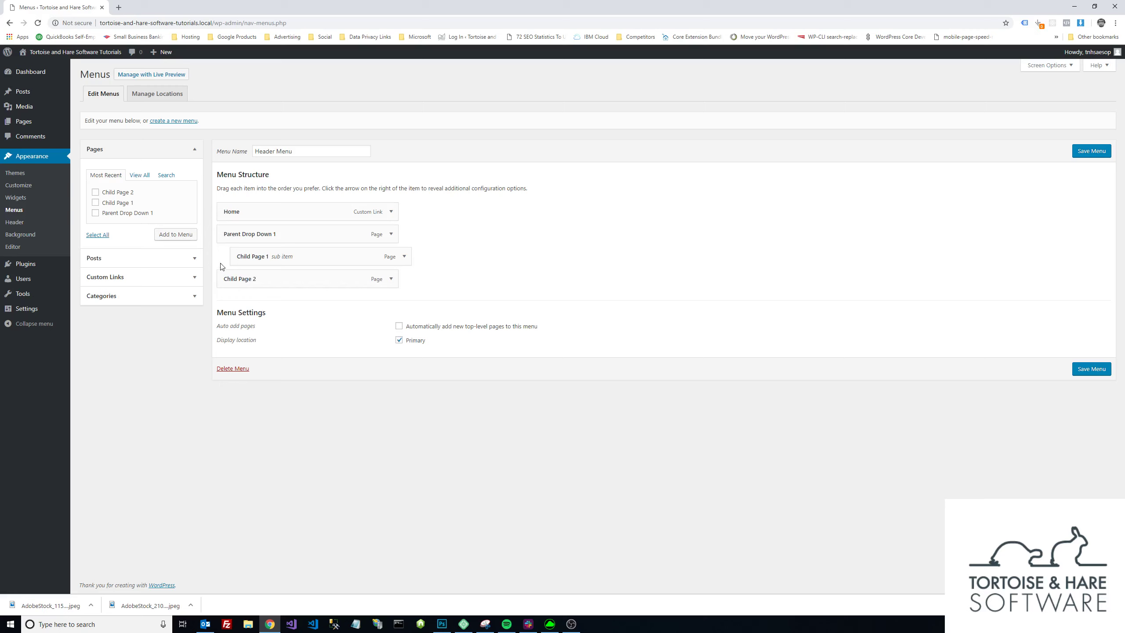
{"action": "left_click_drag", "start_coordinate": [234, 278], "coordinate": [250, 277]}
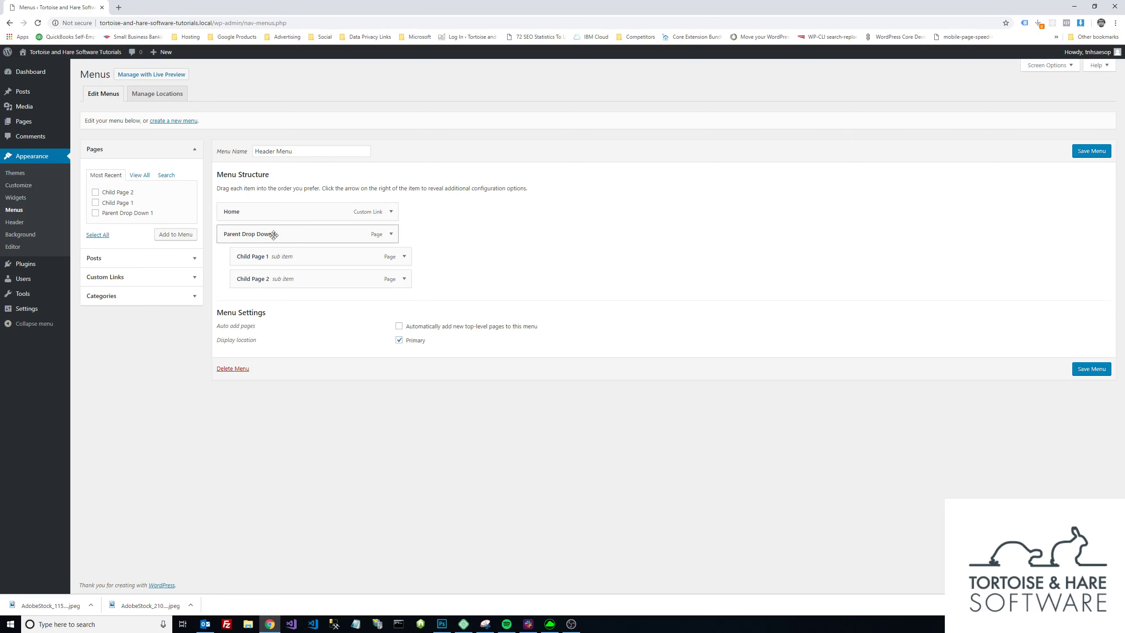
{"action": "left_click", "coordinate": [173, 279]}
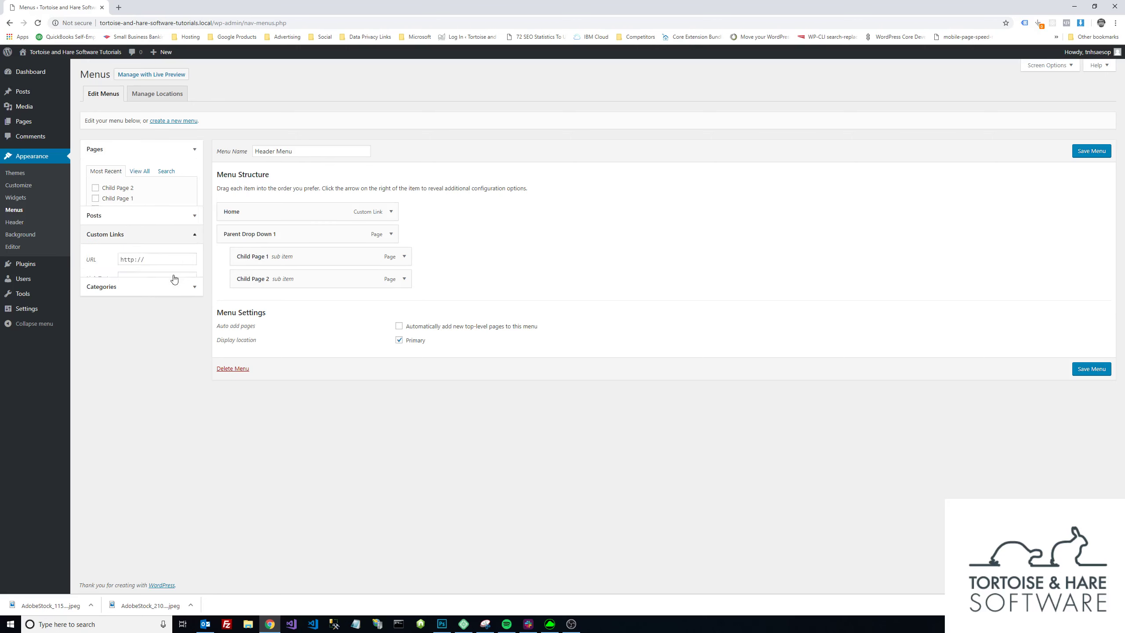
{"action": "left_click_drag", "start_coordinate": [153, 218], "coordinate": [105, 221]}
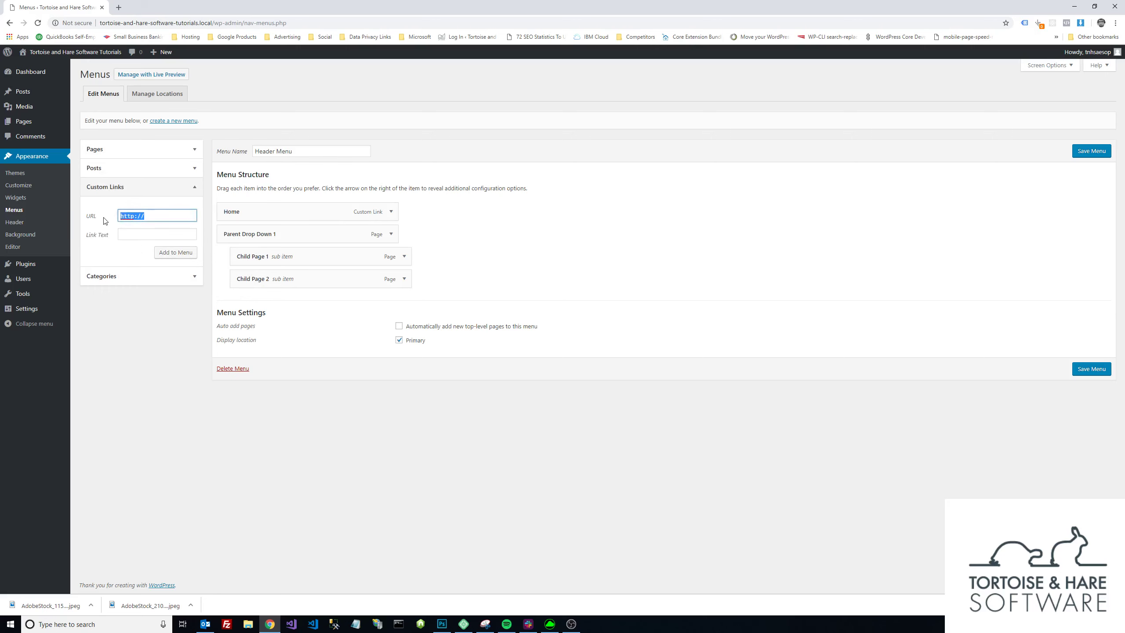
{"action": "type", "text": "https://www.google.com/"}
{"action": "left_click", "coordinate": [141, 234]}
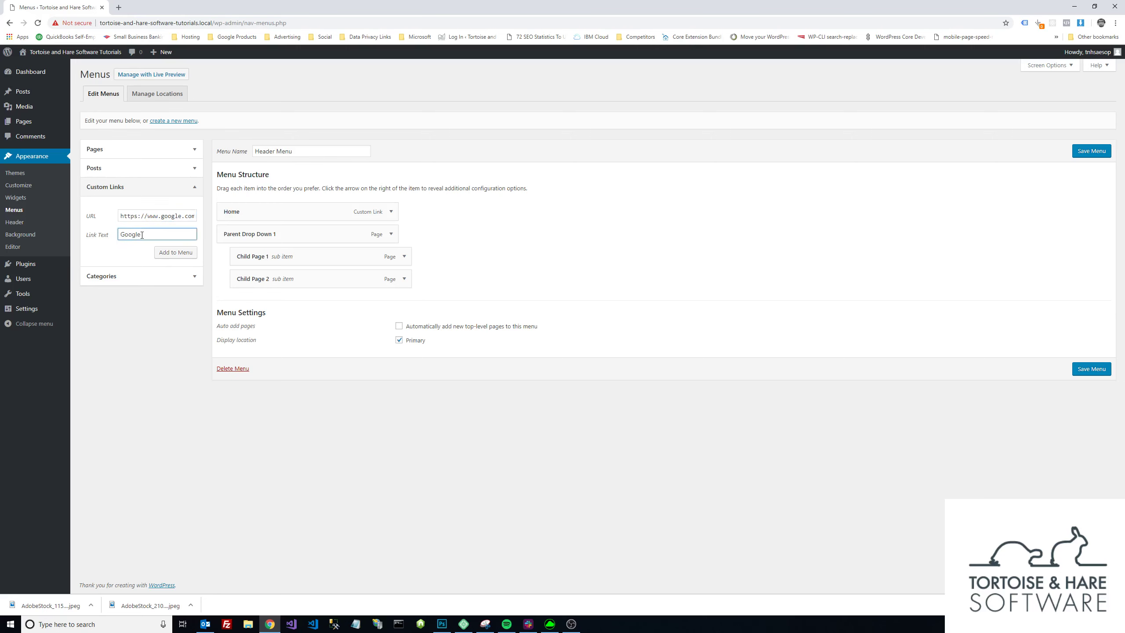
{"action": "left_click", "coordinate": [177, 253]}
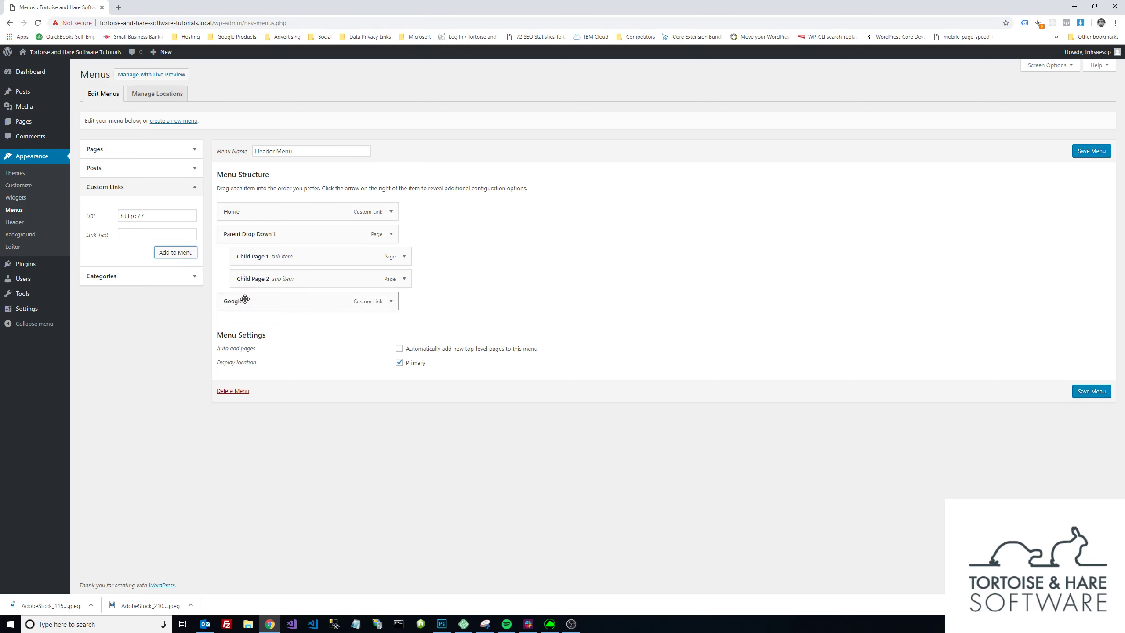
{"action": "left_click_drag", "start_coordinate": [244, 301], "coordinate": [257, 301]}
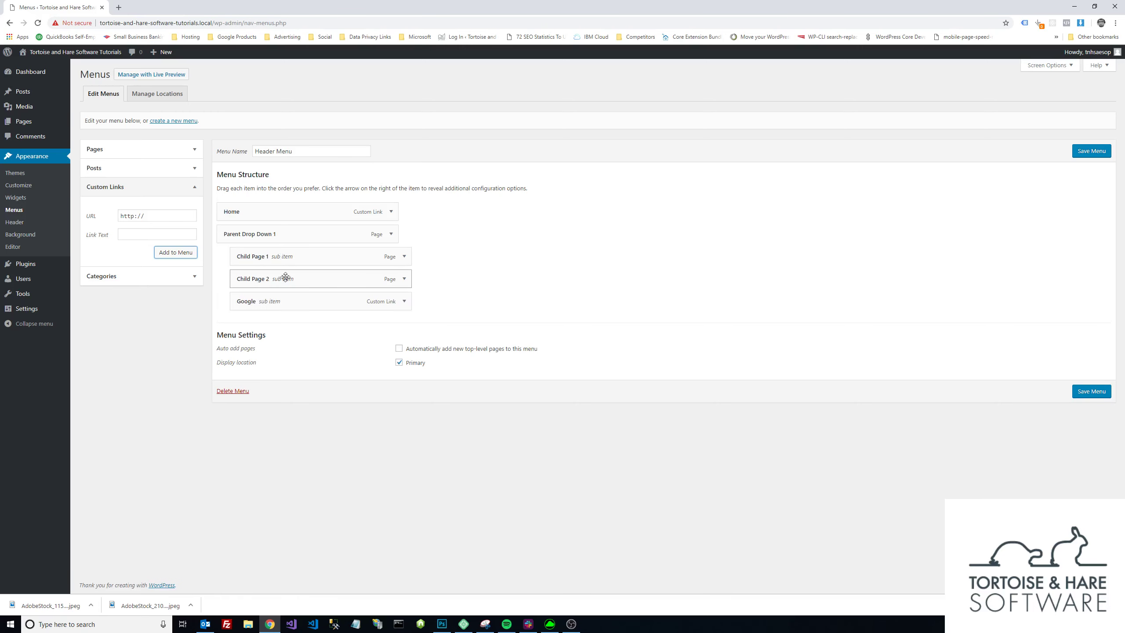
{"action": "left_click", "coordinate": [1091, 151]}
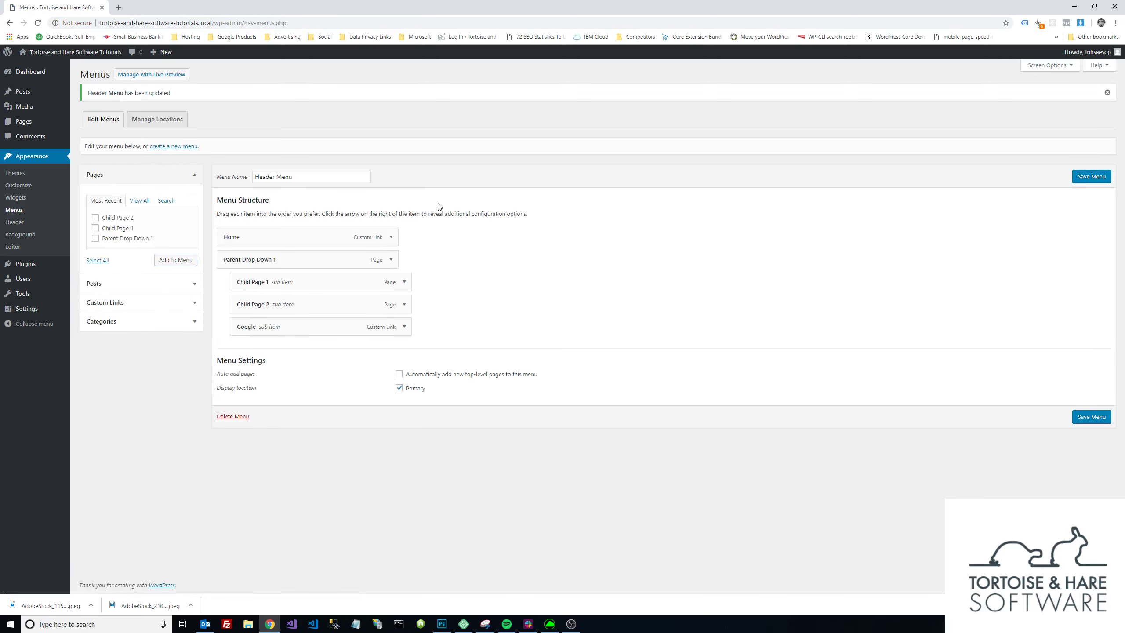
On the live site, open and close the Parent Drop Down 1 dropdown to check its items.
{"action": "left_click", "coordinate": [66, 53]}
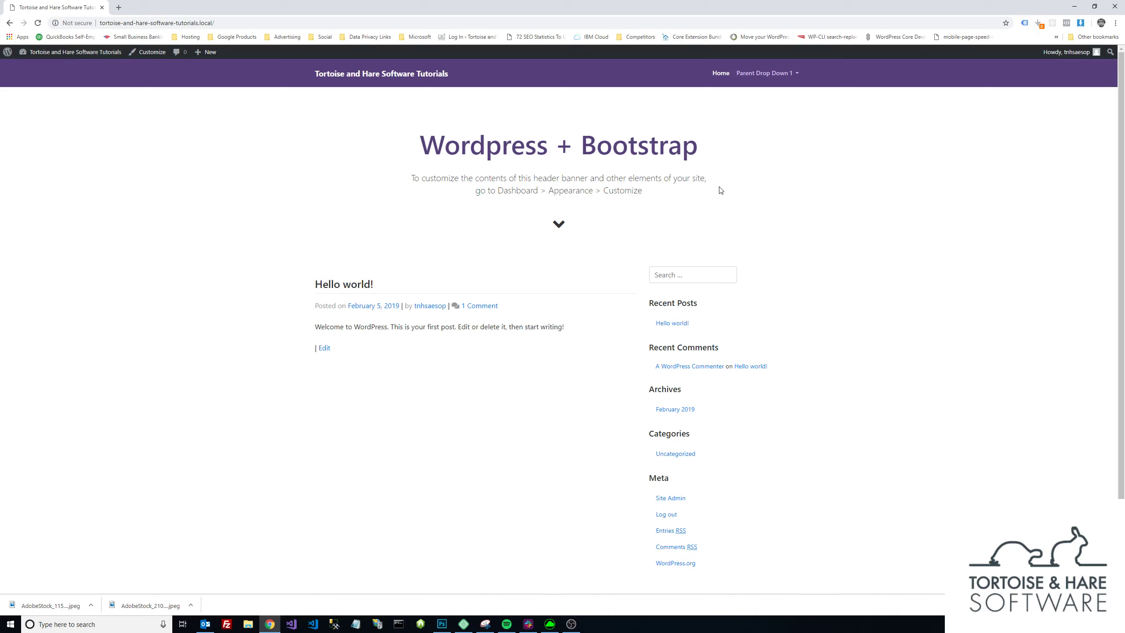
{"action": "left_click", "coordinate": [777, 76]}
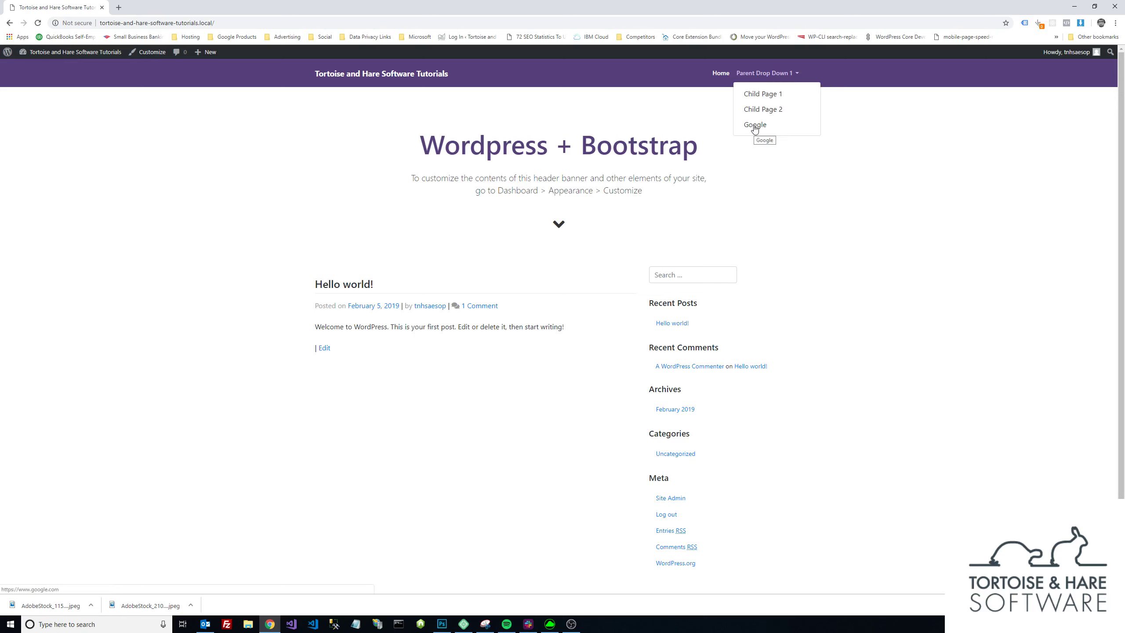
{"action": "left_click", "coordinate": [783, 76]}
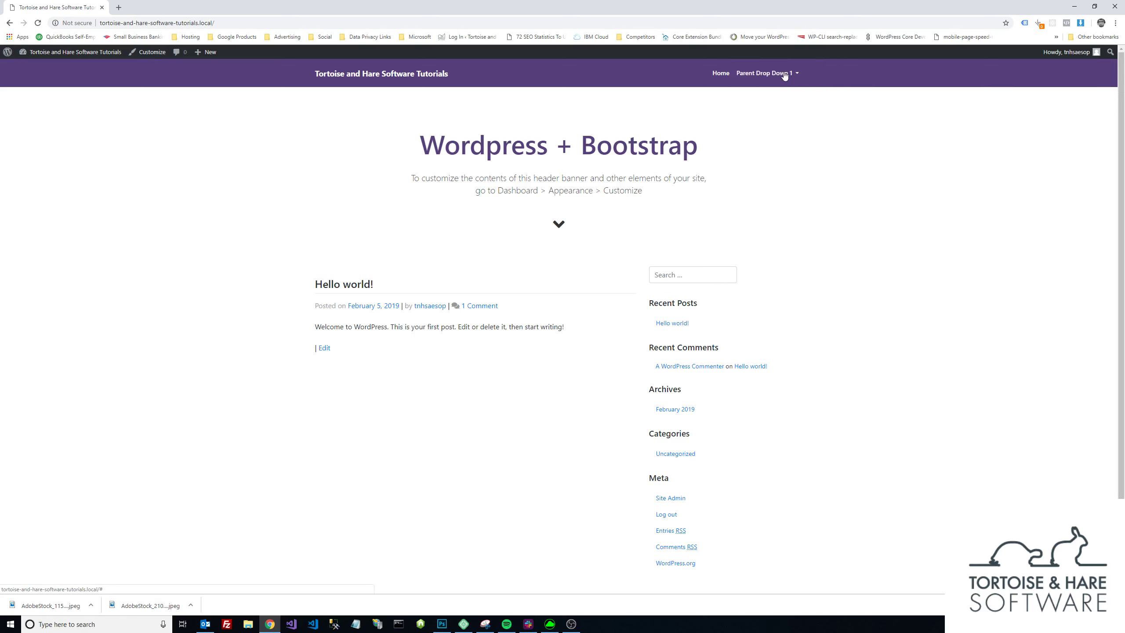